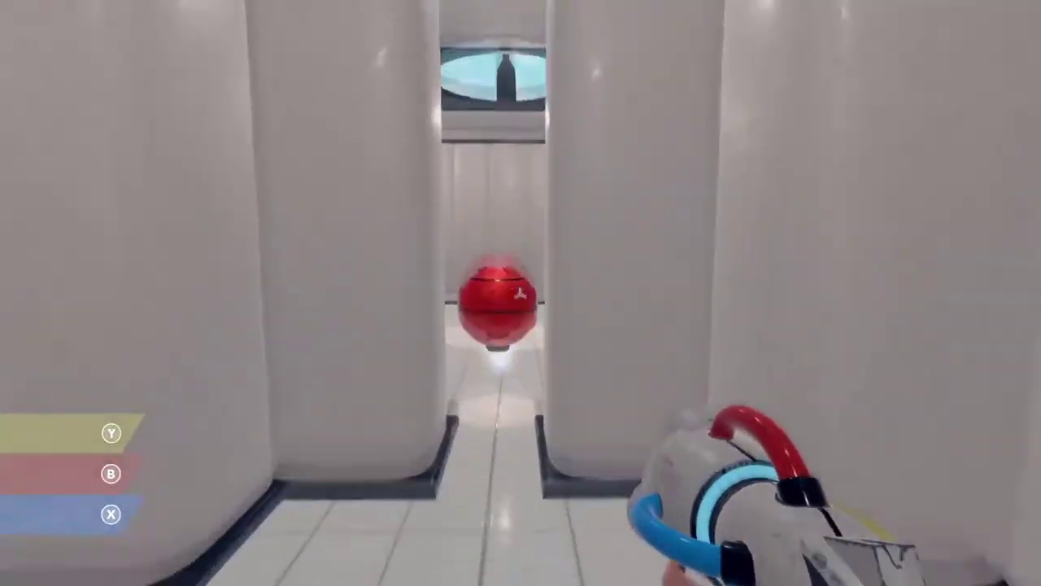
key(2)
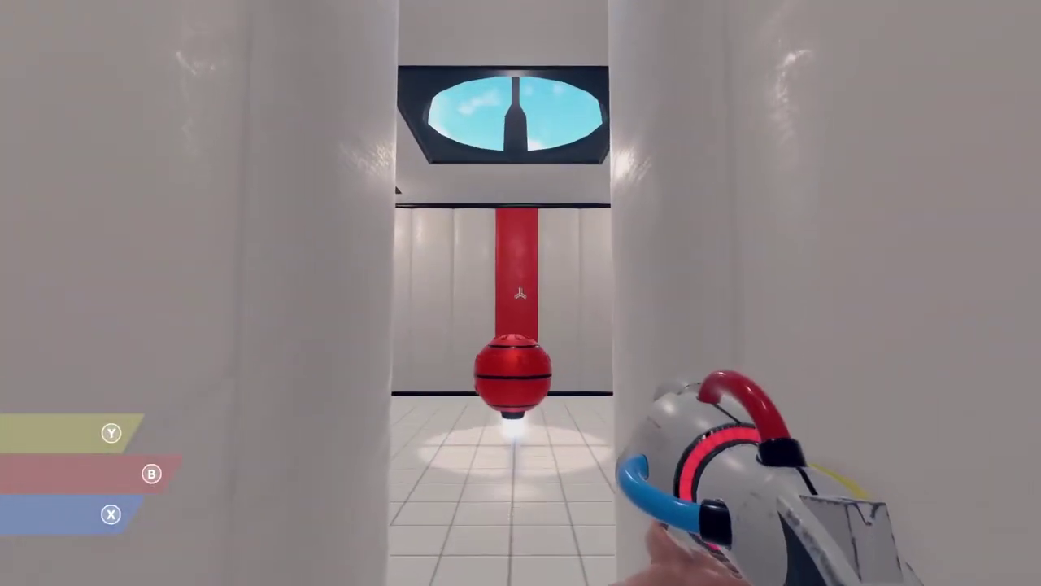